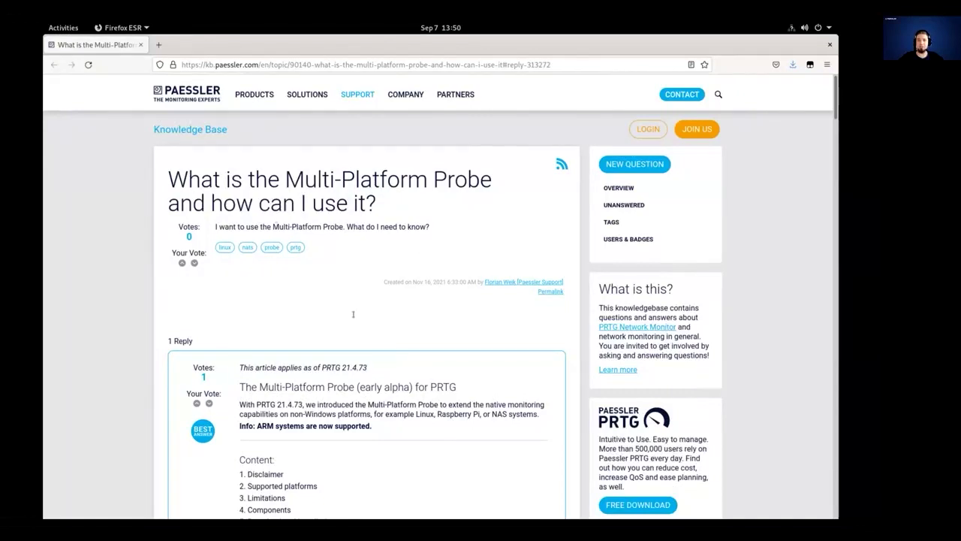
Scroll to the Download and installation section and open the context menu of the Linux install-mpp-nats.sh link.
scroll(354, 316, down, 1)
scroll(237, 364, down, 3)
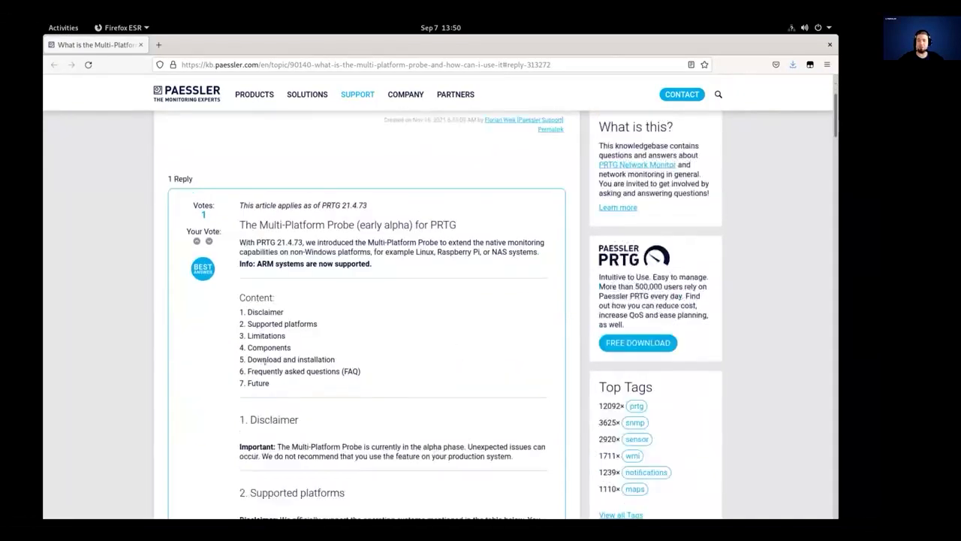
double_click(265, 360)
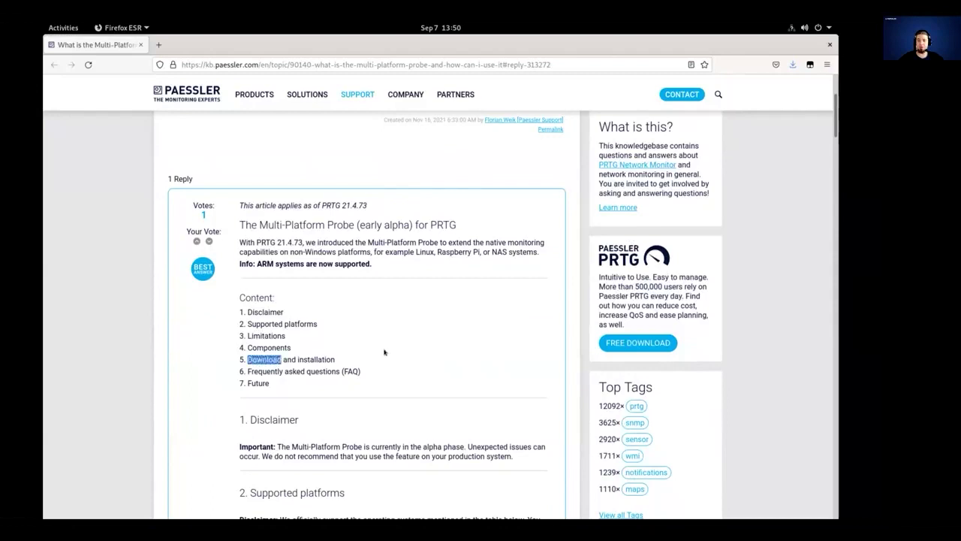
scroll(384, 352, down, 12)
scroll(386, 351, down, 3)
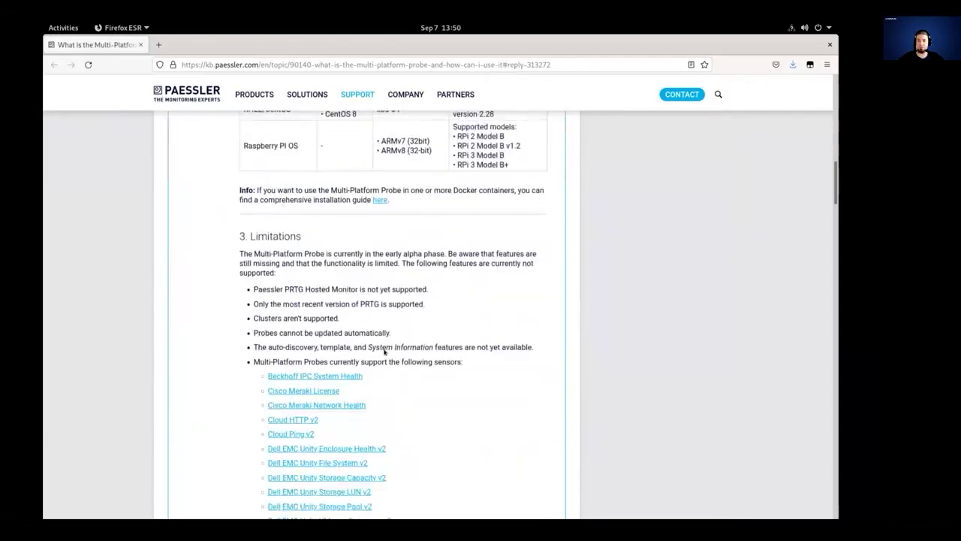
scroll(384, 352, down, 10)
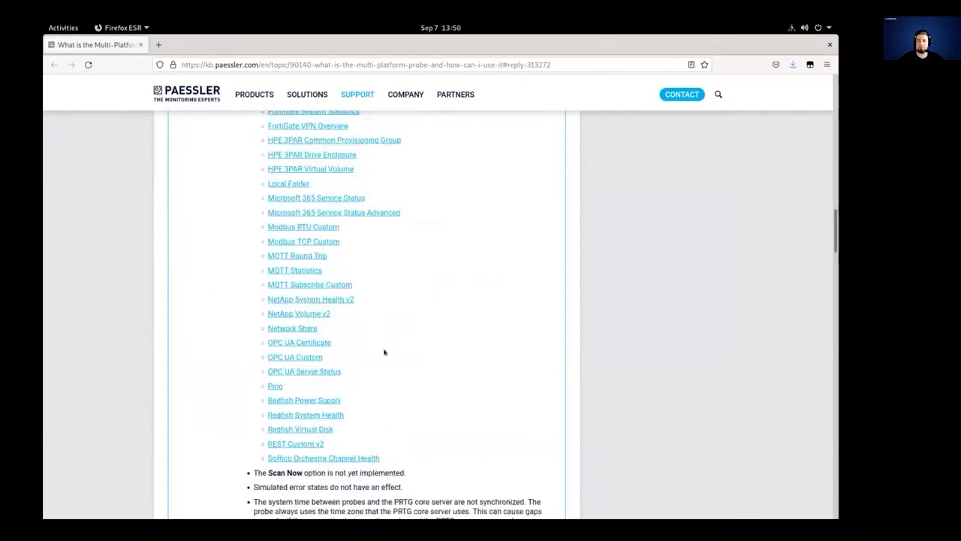
scroll(384, 351, down, 4)
scroll(385, 350, down, 5)
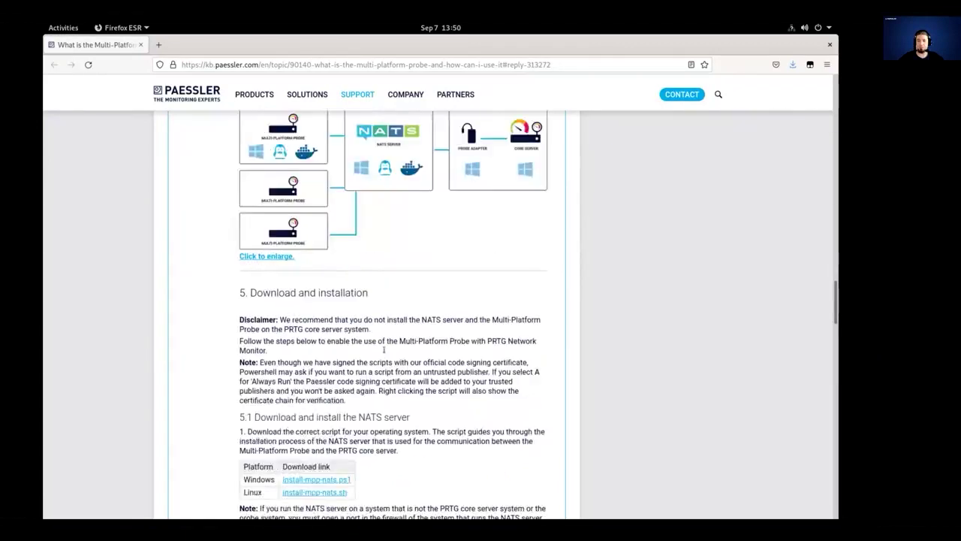
scroll(272, 303, down, 5)
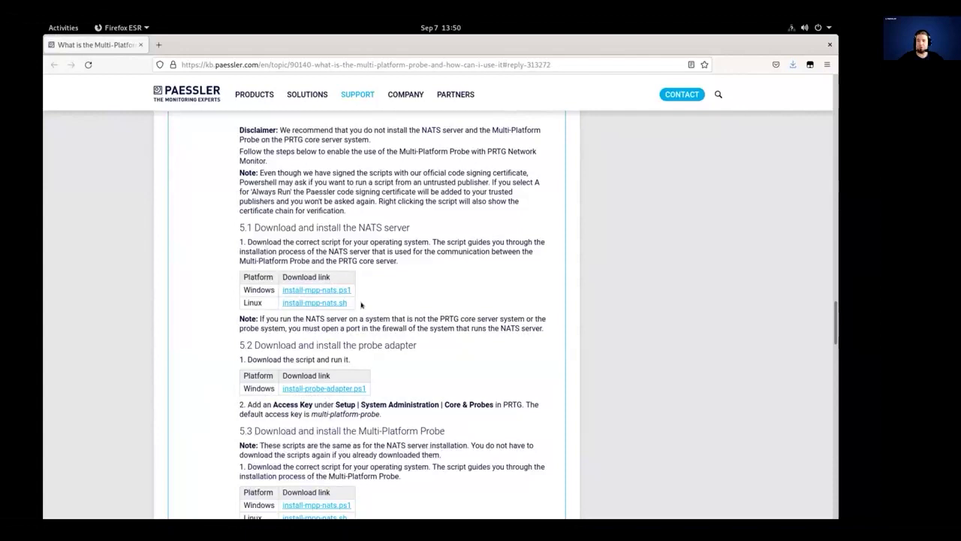
right_click(334, 304)
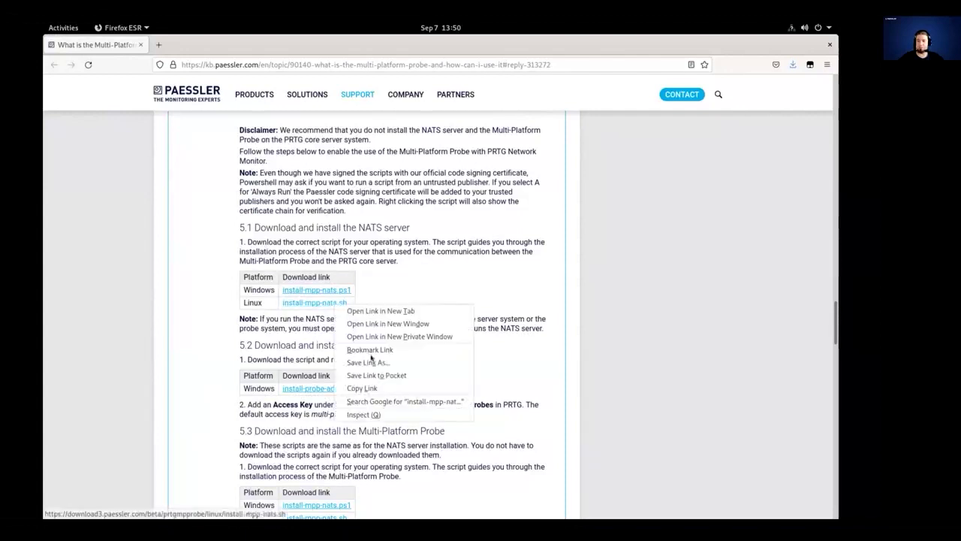
In a new terminal, make install-mpp-nats.sh executable and run it with sudo.
key(ctrl+alt+t)
text(chmod)
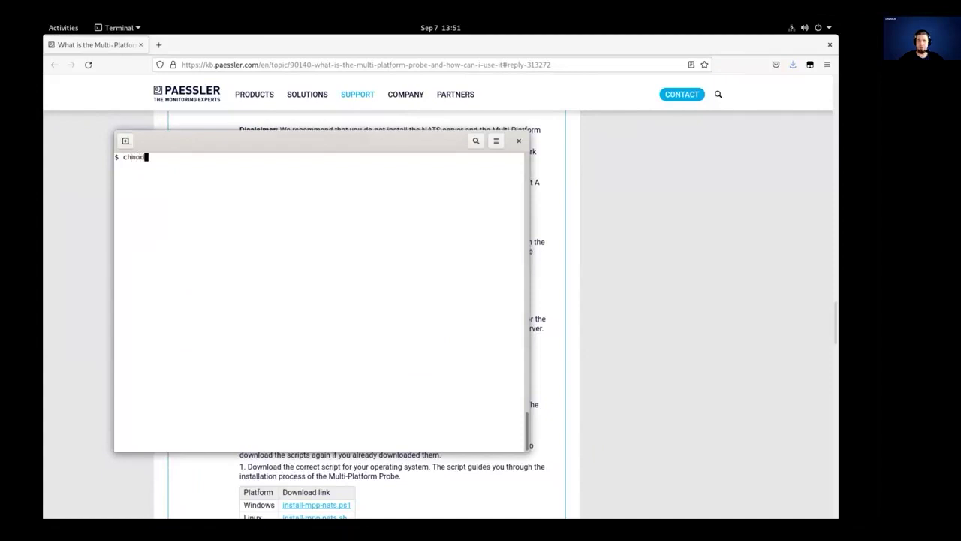
text( +x in)
key(Tab)
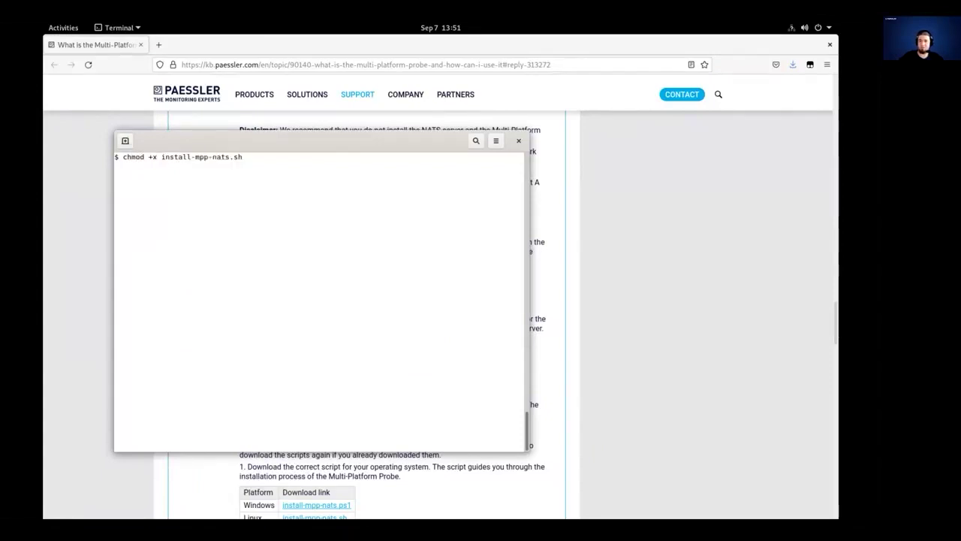
key(Return)
text(sudo ./)
key(Tab)
key(Return)
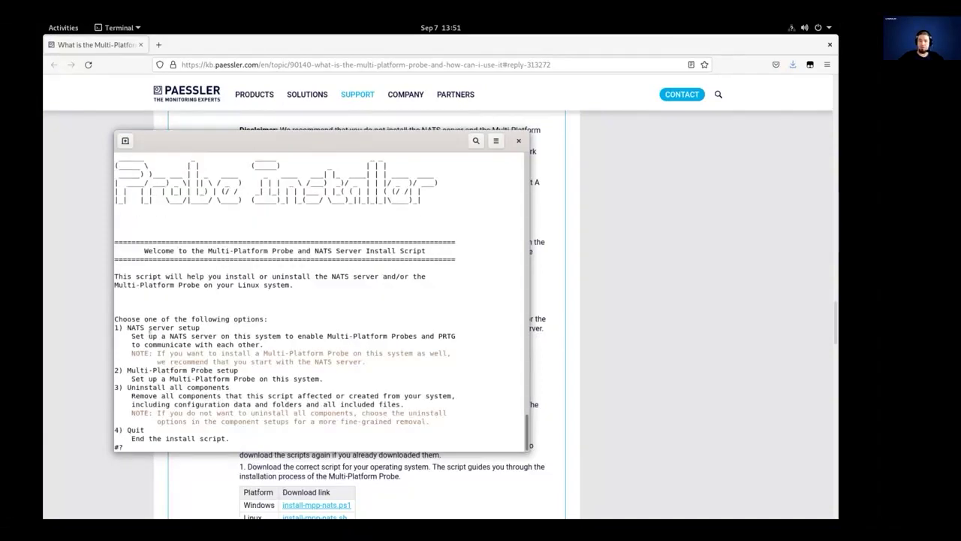
Choose NATS server setup, install it locally, and agree to install and start its systemd service.
drag(119, 328, 199, 328)
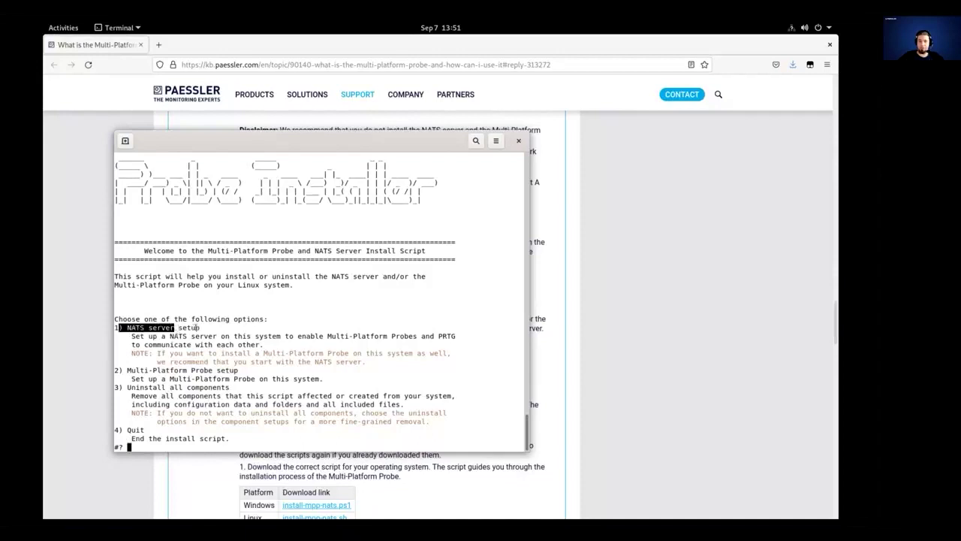
click(197, 328)
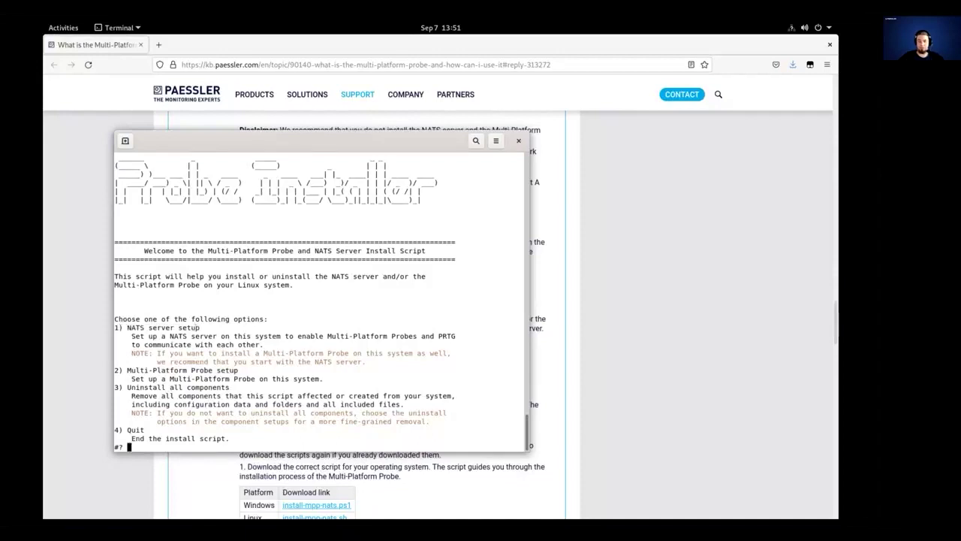
text(1)
key(Return)
text(1)
key(Return)
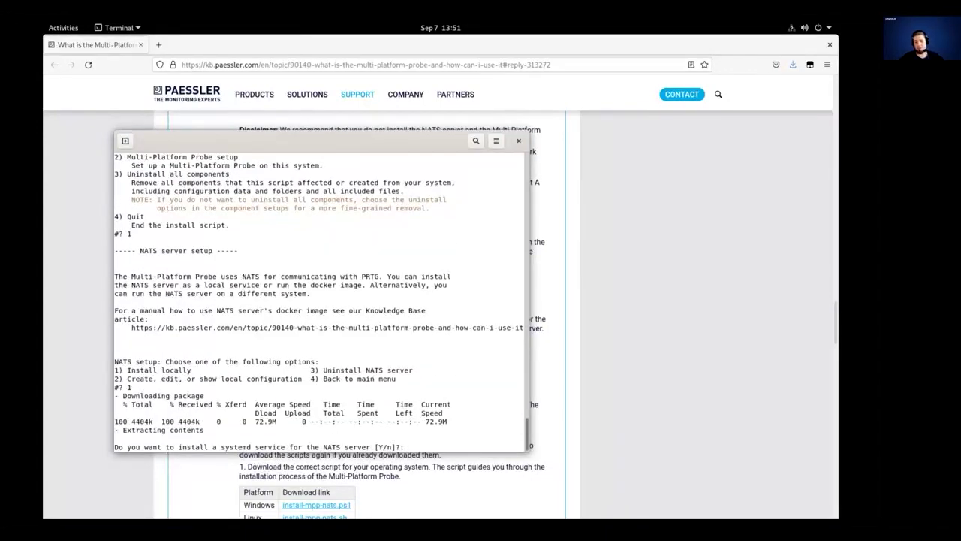
text(y)
key(Return)
text(y)
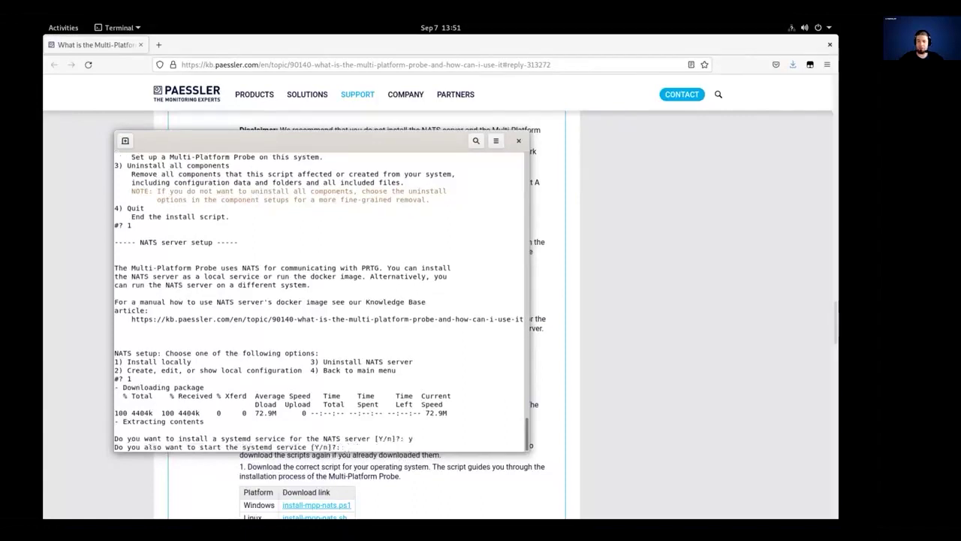
key(Return)
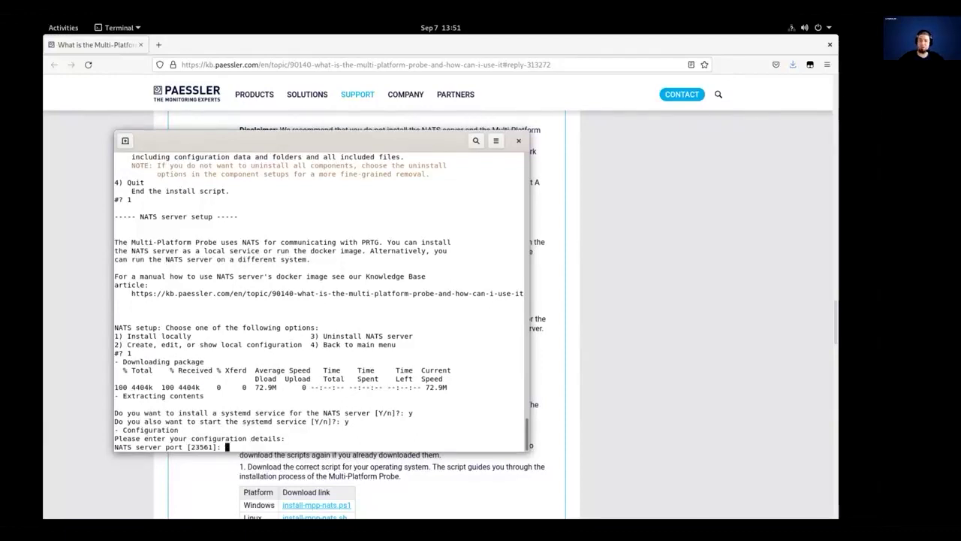
Accept the default port 23561, user name PRTG and password, then return to the main menu.
key(Return)
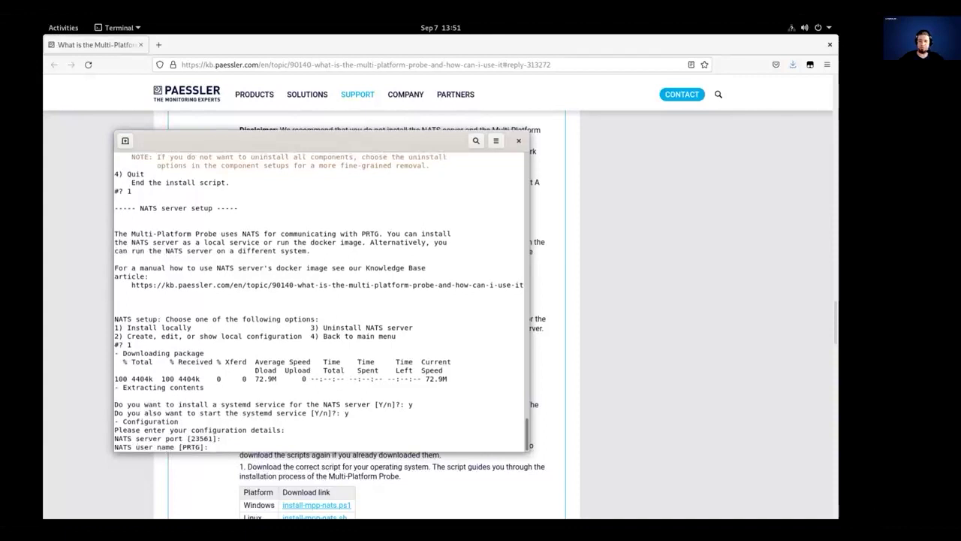
key(Return)
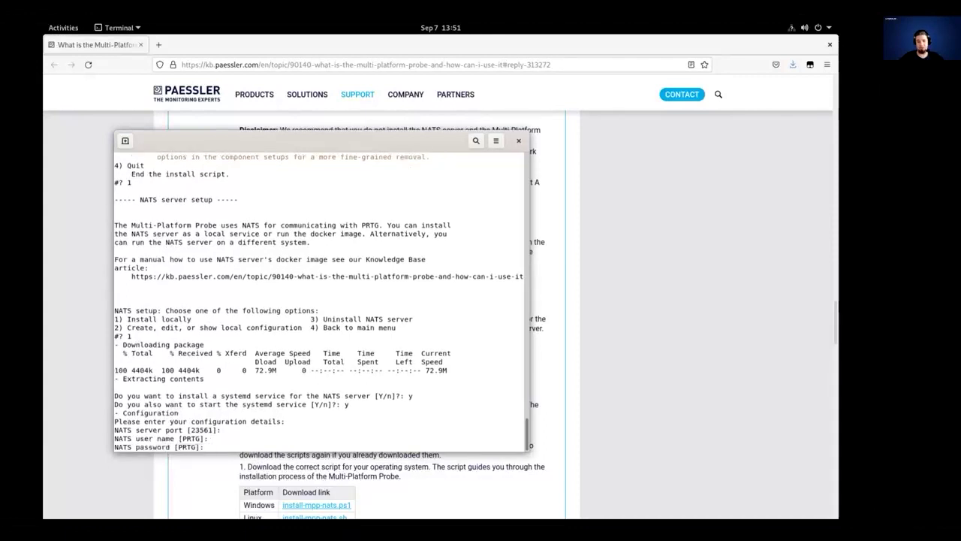
key(Return)
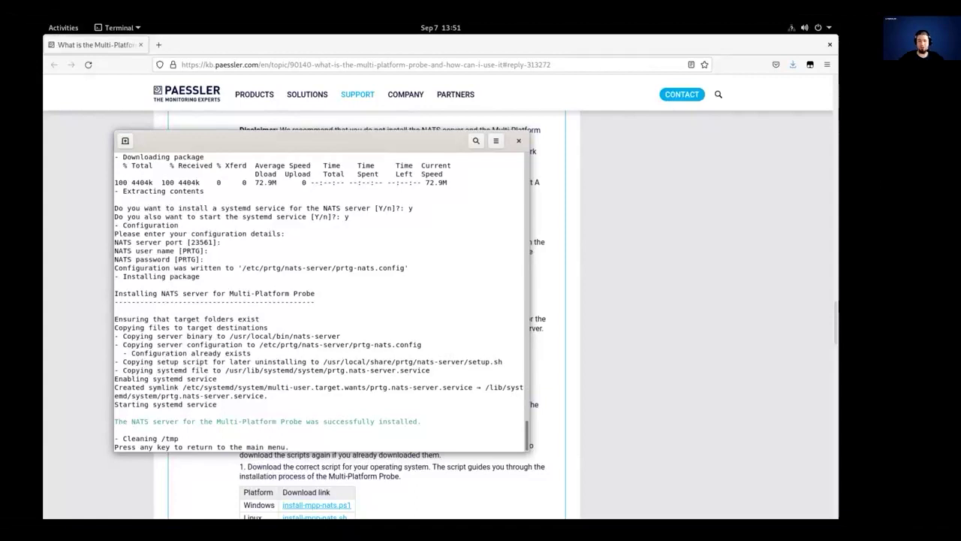
key(Return)
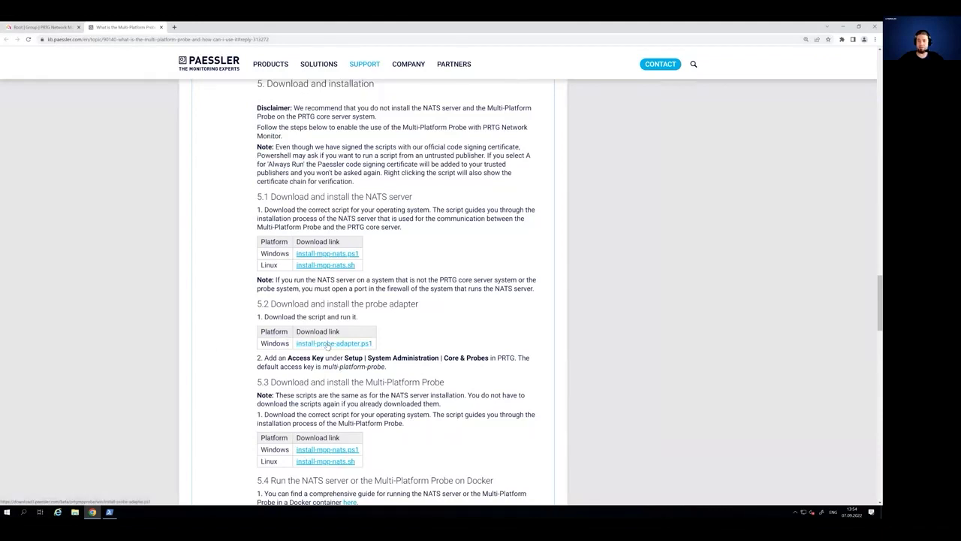
Save the install-probe-adapter.ps1 link into the Downloads folder.
right_click(328, 347)
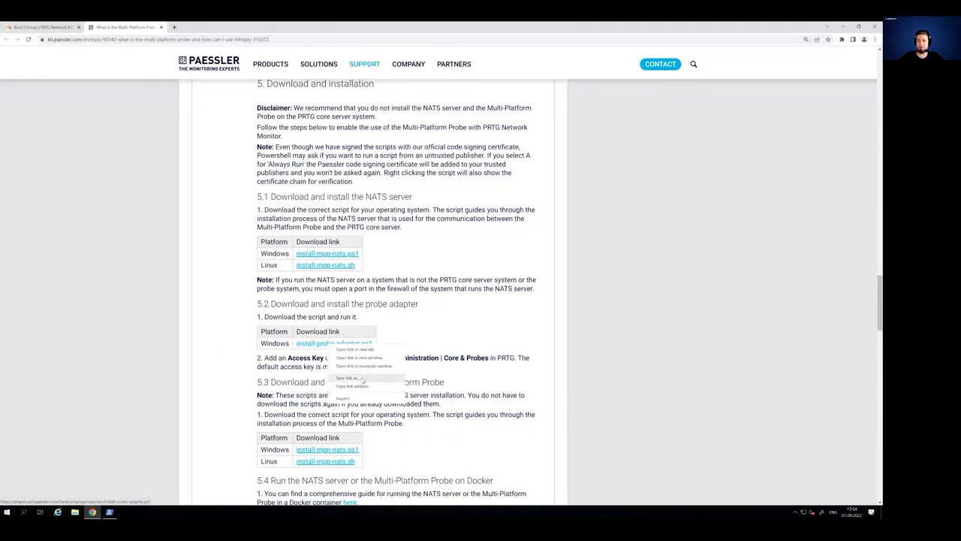
click(362, 378)
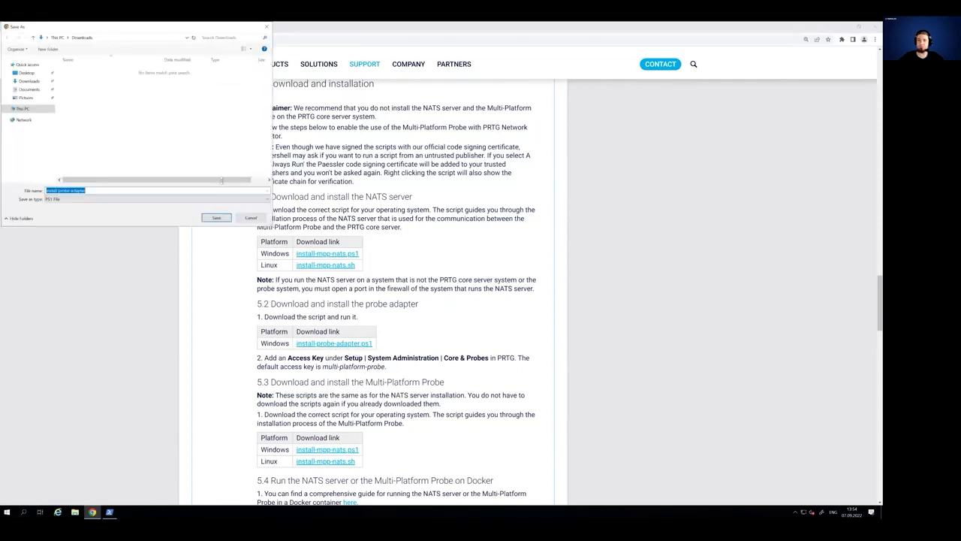
click(215, 218)
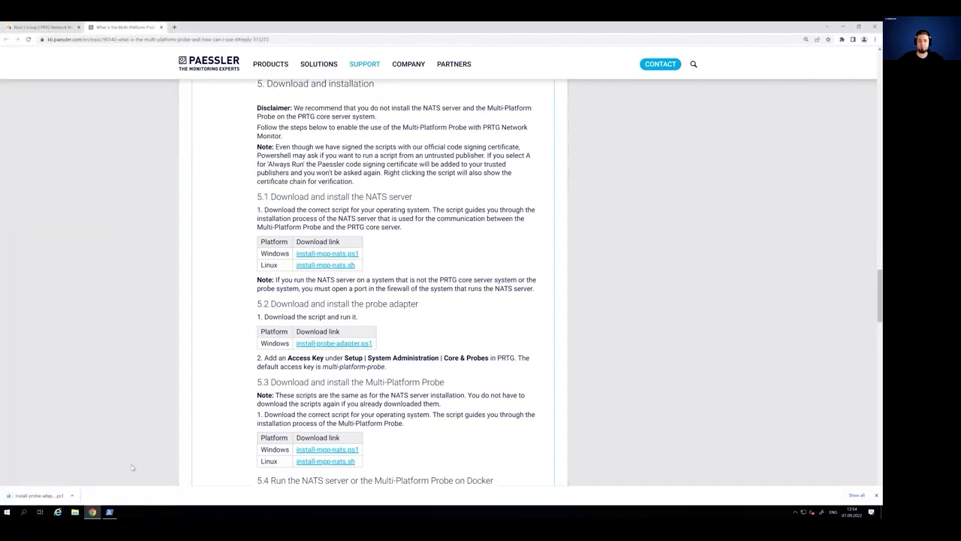
In PowerShell, run install-probe-adapter.ps1 once and choose to install or update the probe adapter.
click(111, 511)
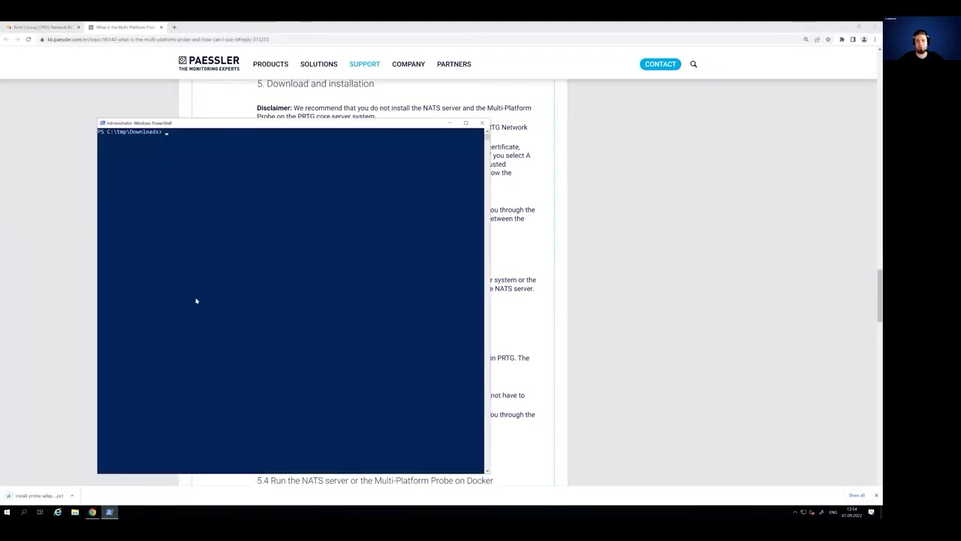
text(ins)
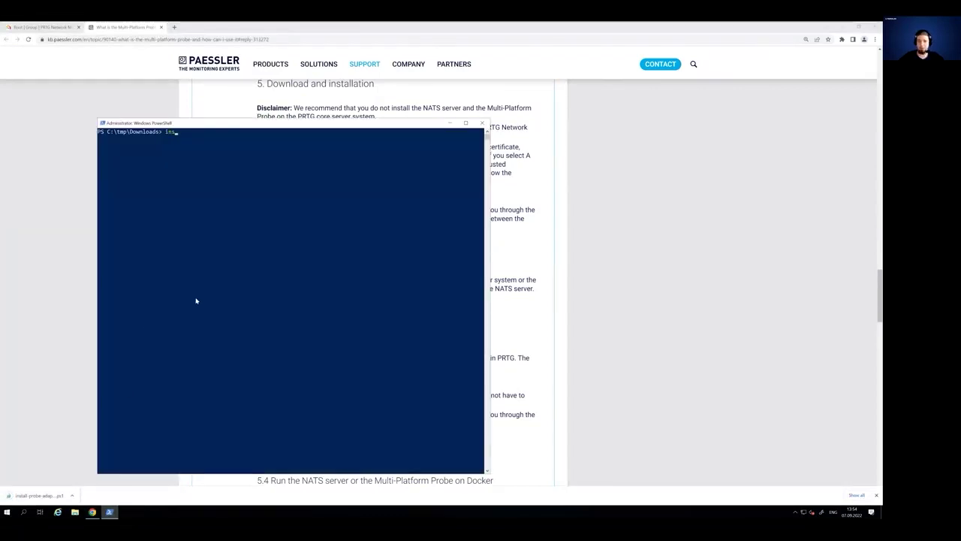
key(Tab)
key(Return)
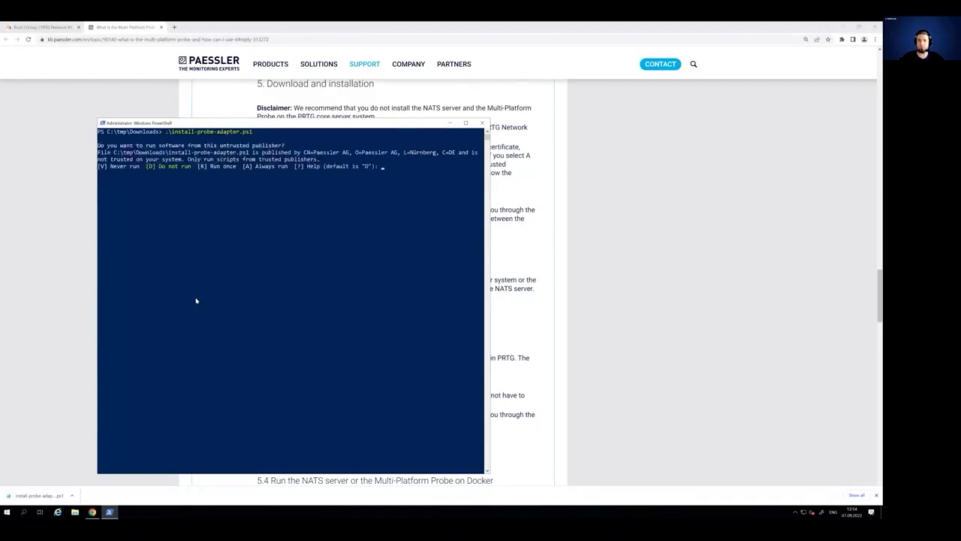
text(r)
key(Return)
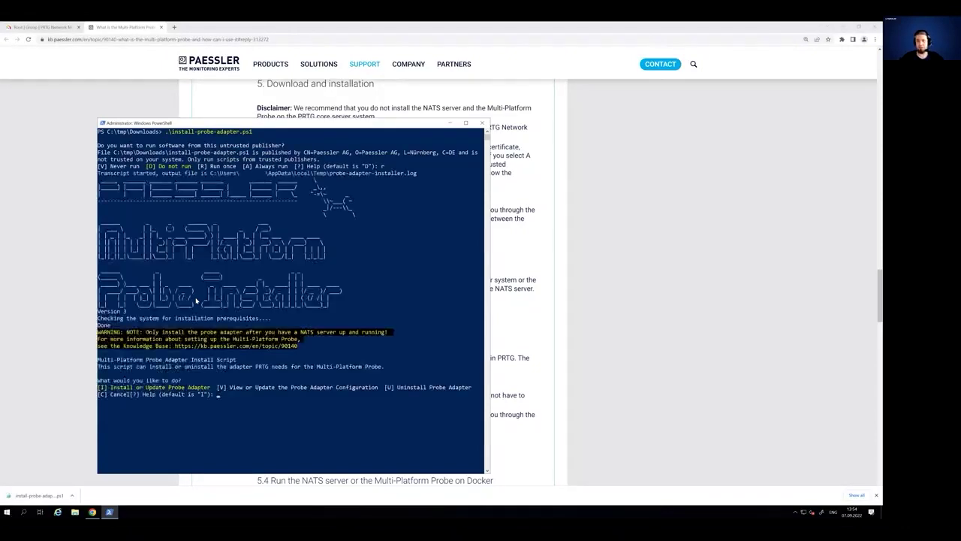
text(i)
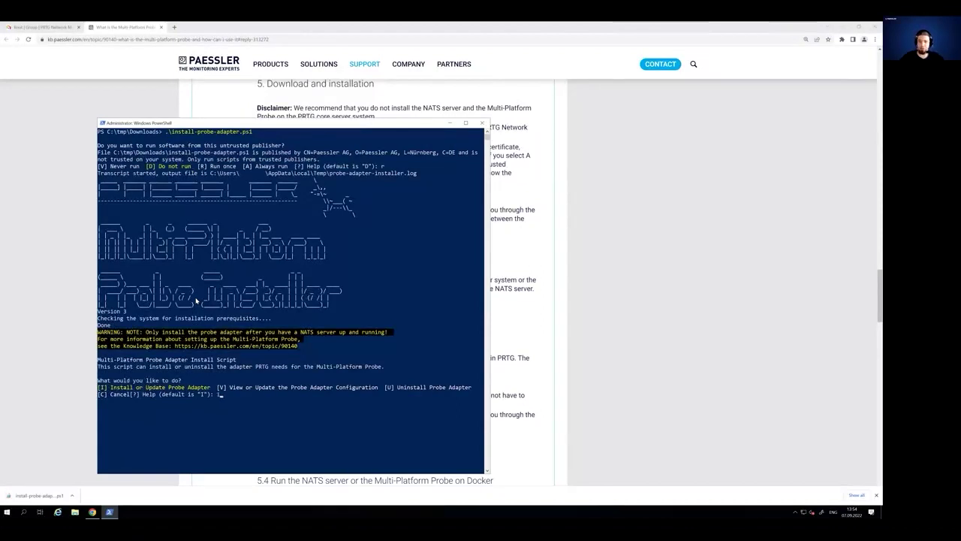
key(Return)
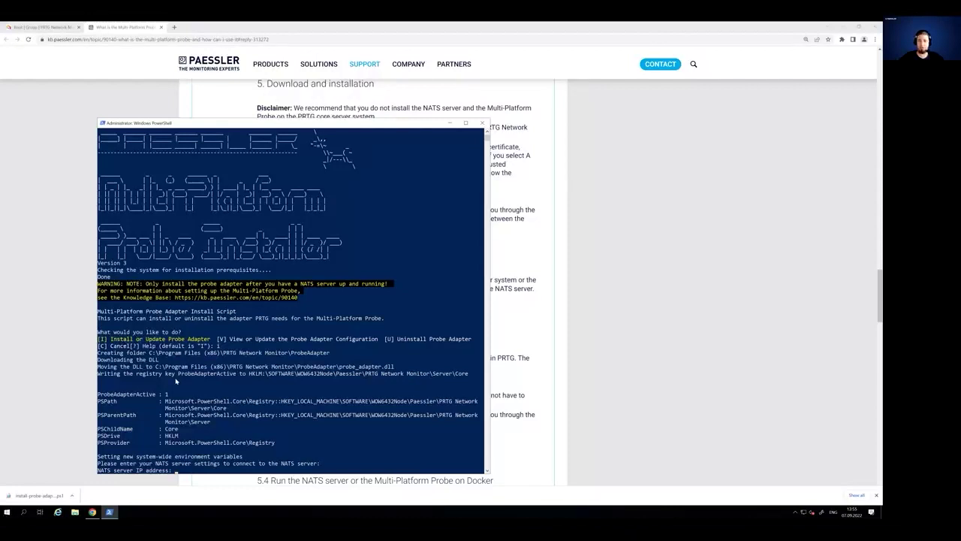
Paste the NATS server IP, keep the default port, user name and password, and confirm restarting PRTG.
right_click(228, 384)
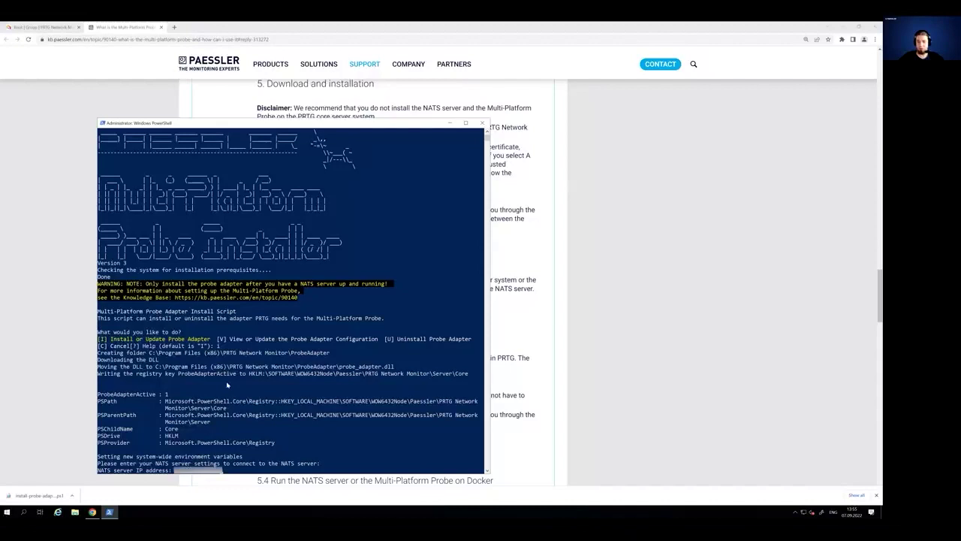
key(Return)
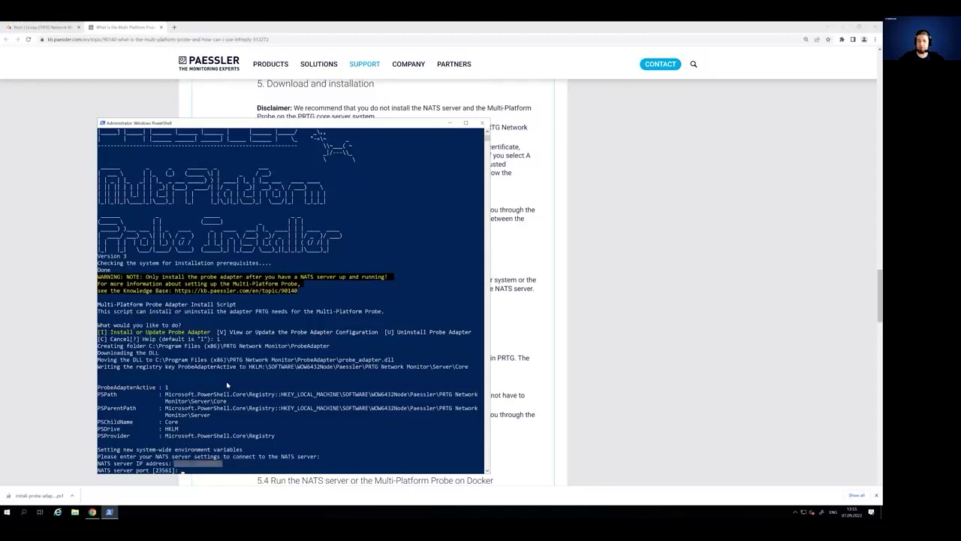
key(Return)
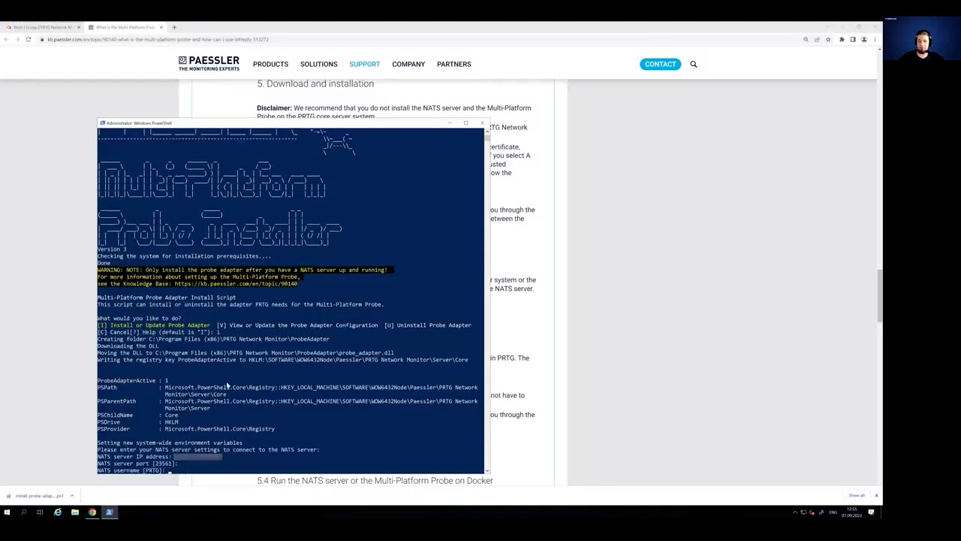
key(Return)
key(Return)
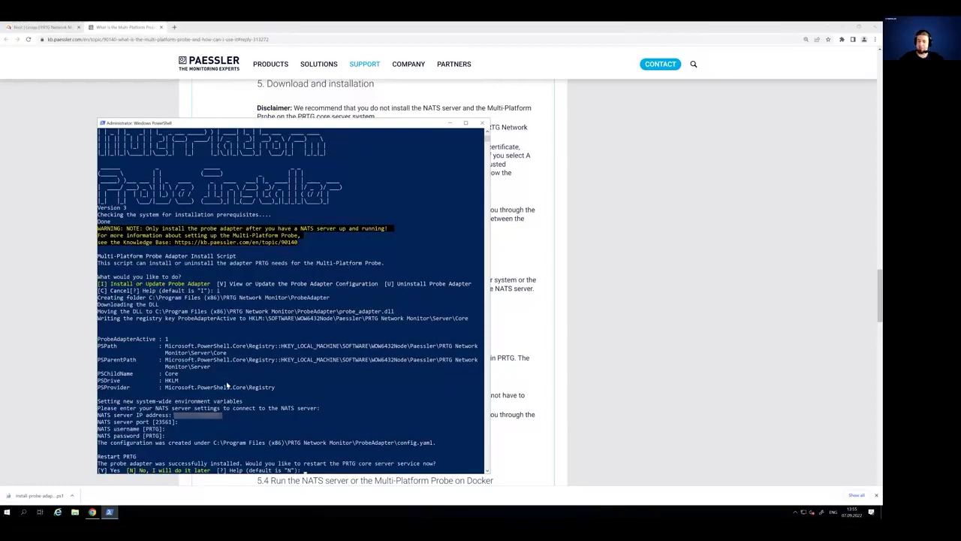
text(y)
key(Return)
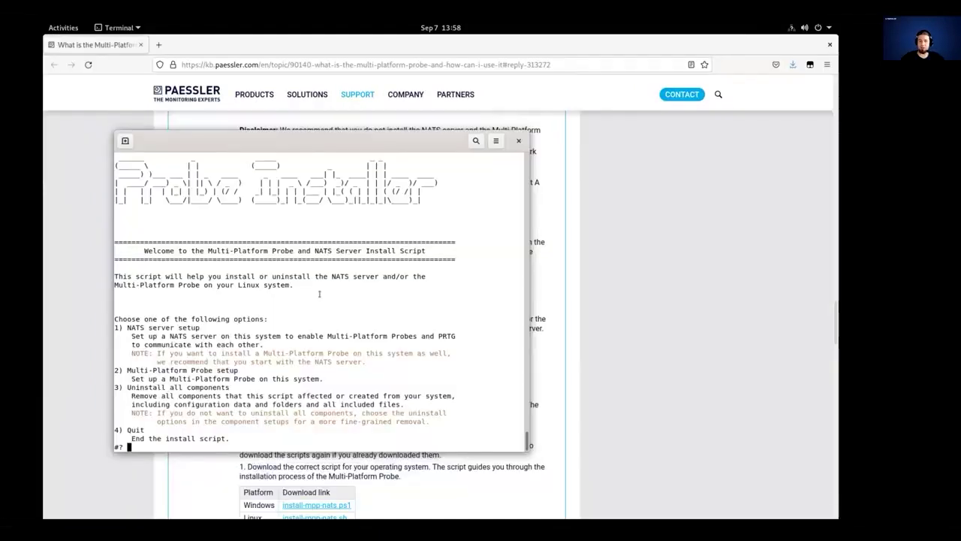
Choose option 2 (Multi-Platform Probe), install locally, and answer y to installing and starting its systemd service.
text(2)
key(Return)
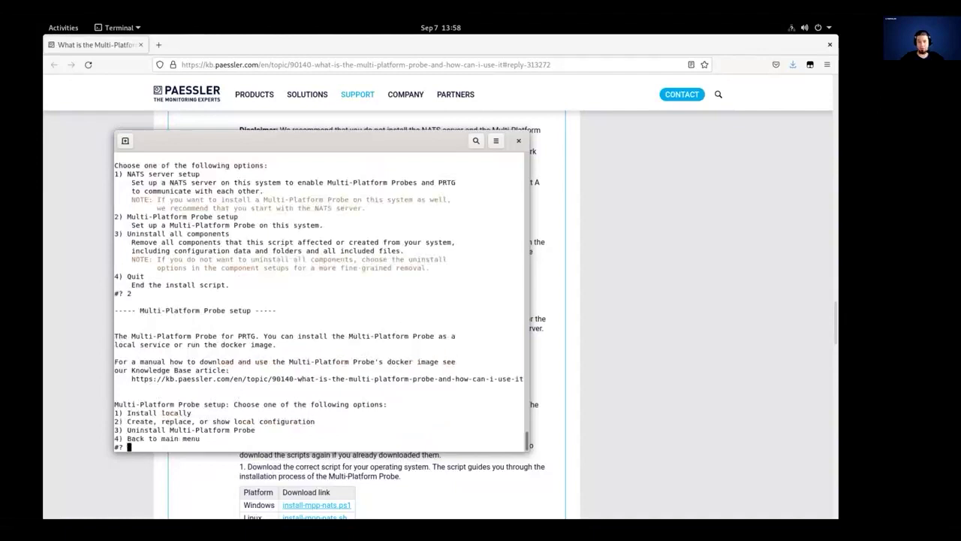
text(1)
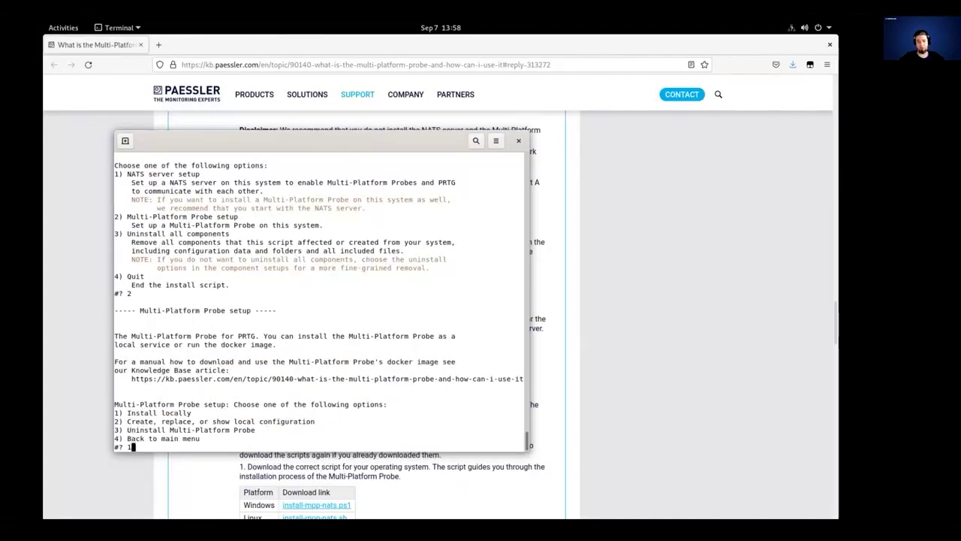
key(Return)
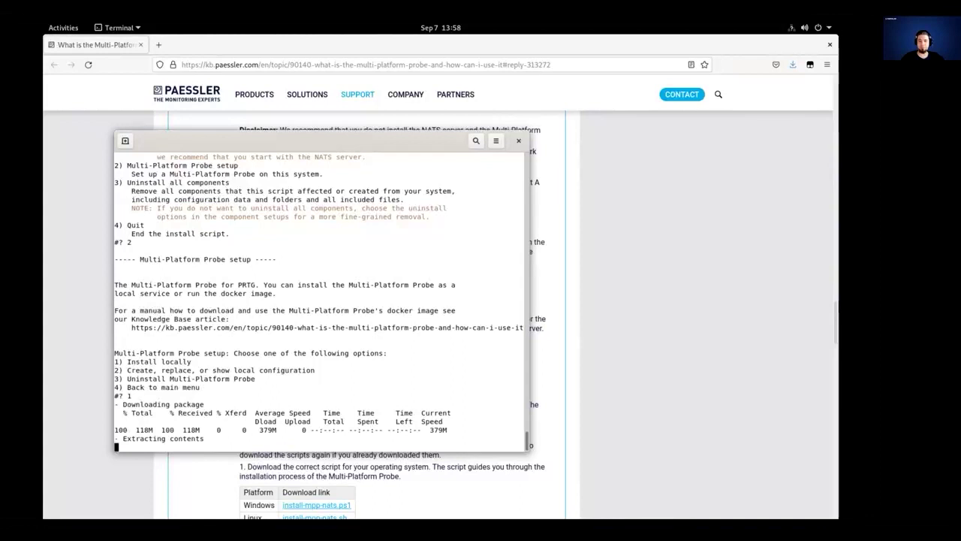
text(y)
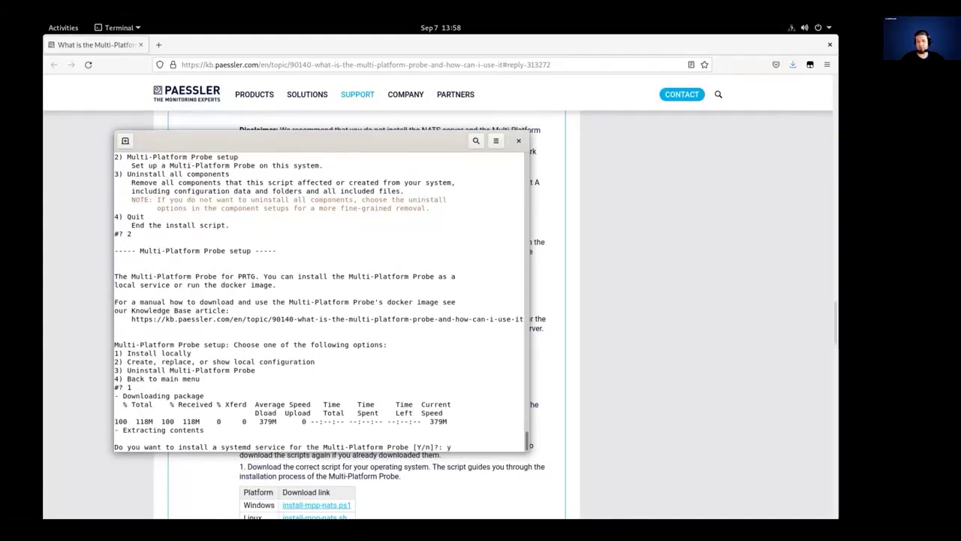
key(Return)
text(y)
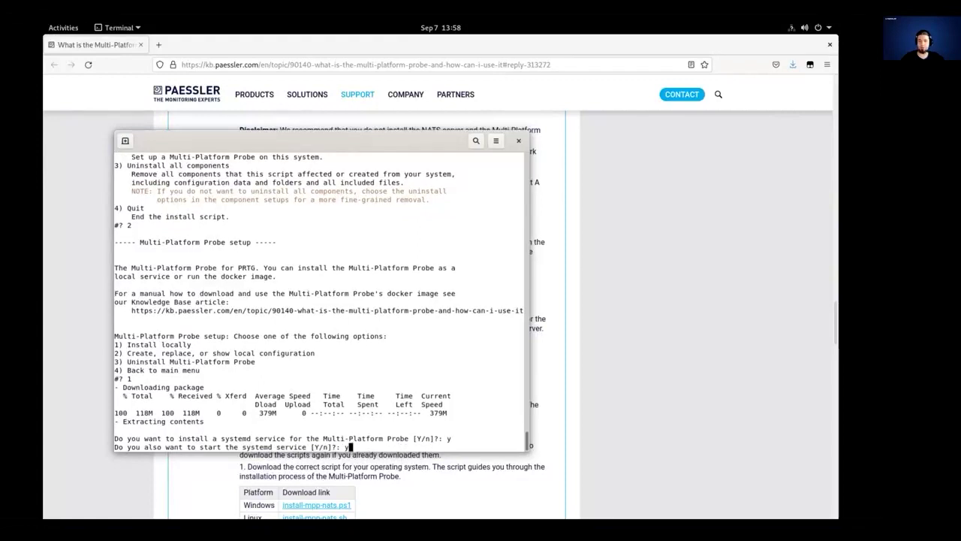
key(Return)
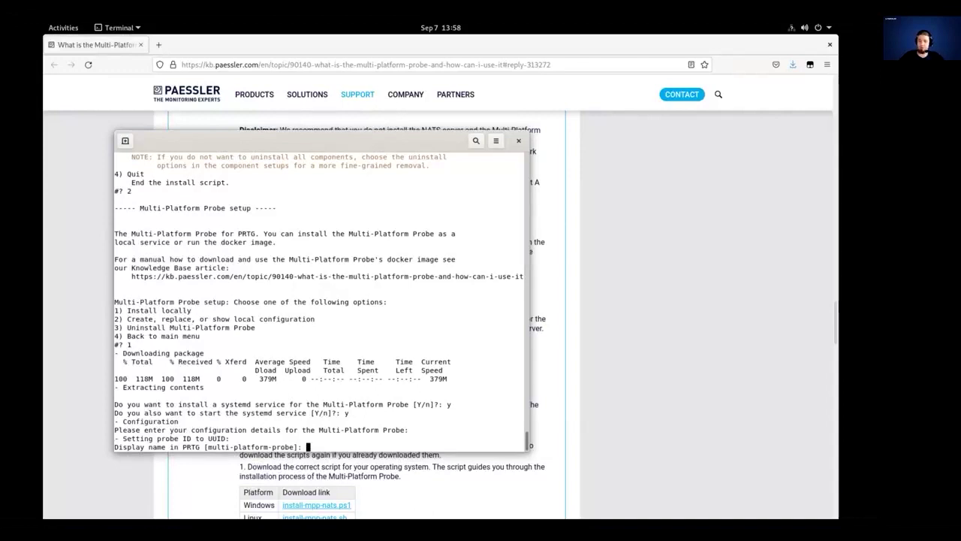
Keep the default display name, access key, NATS IP, port, user name and password, then return to the menu.
key(Return)
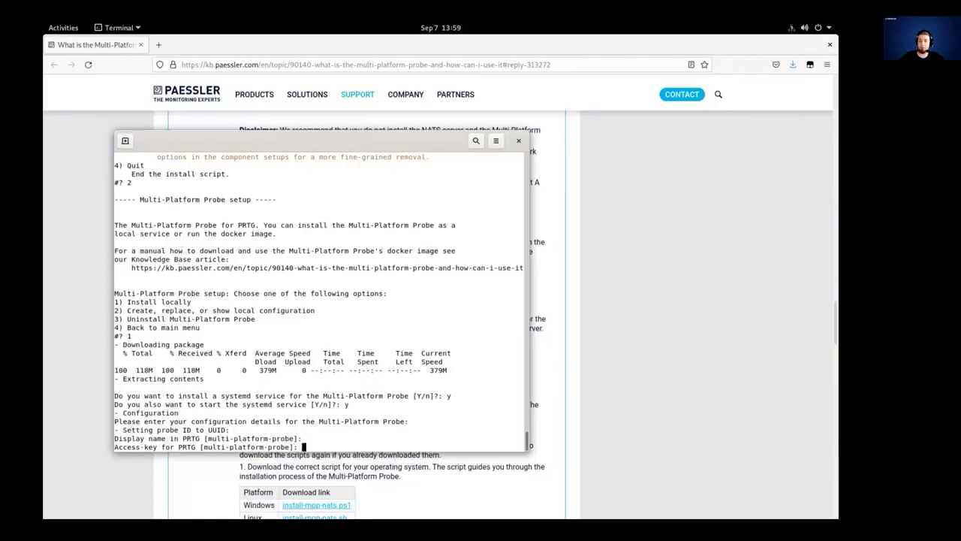
key(Return)
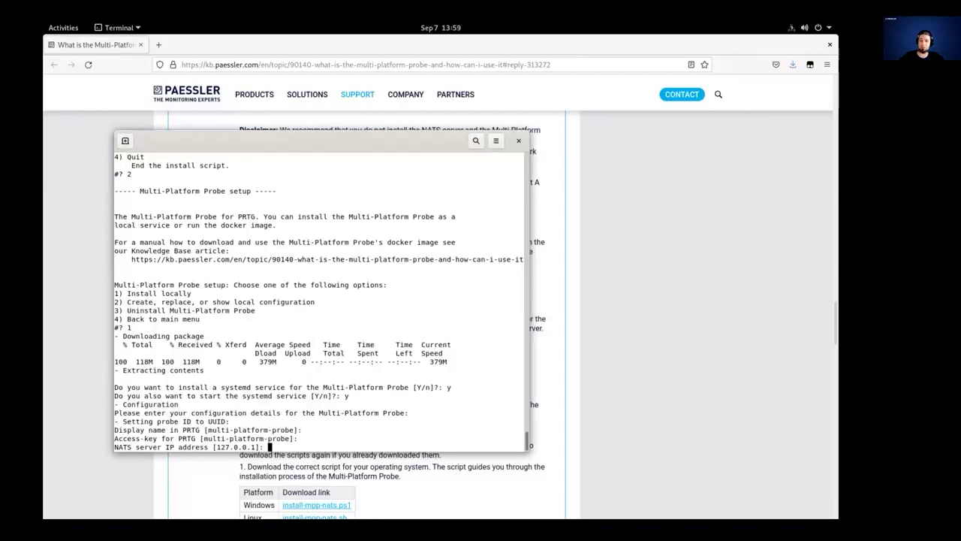
key(Return)
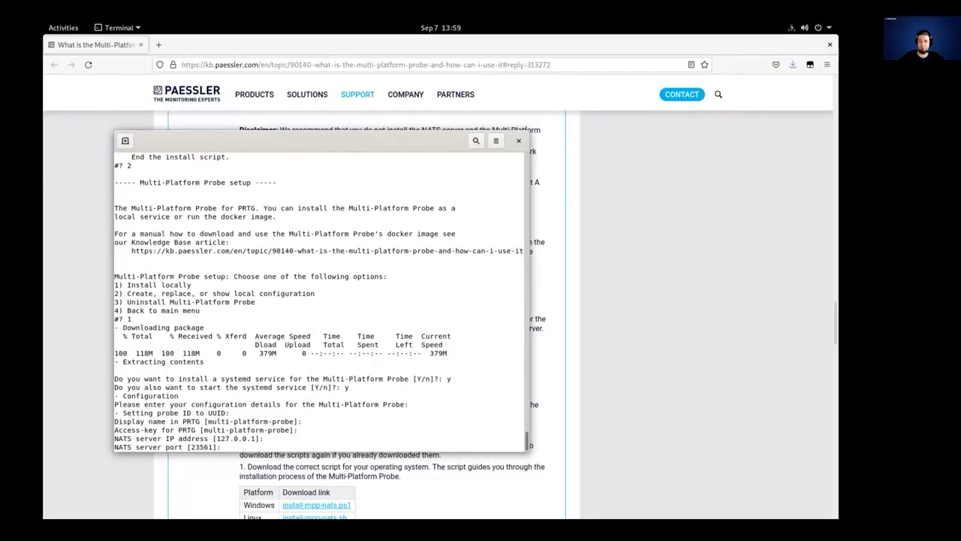
key(Return)
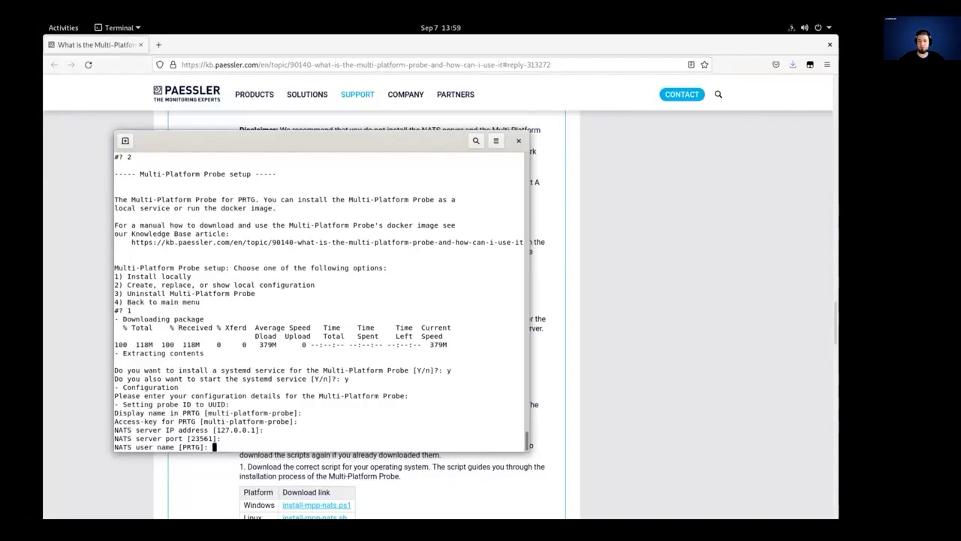
key(Return)
key(Return)
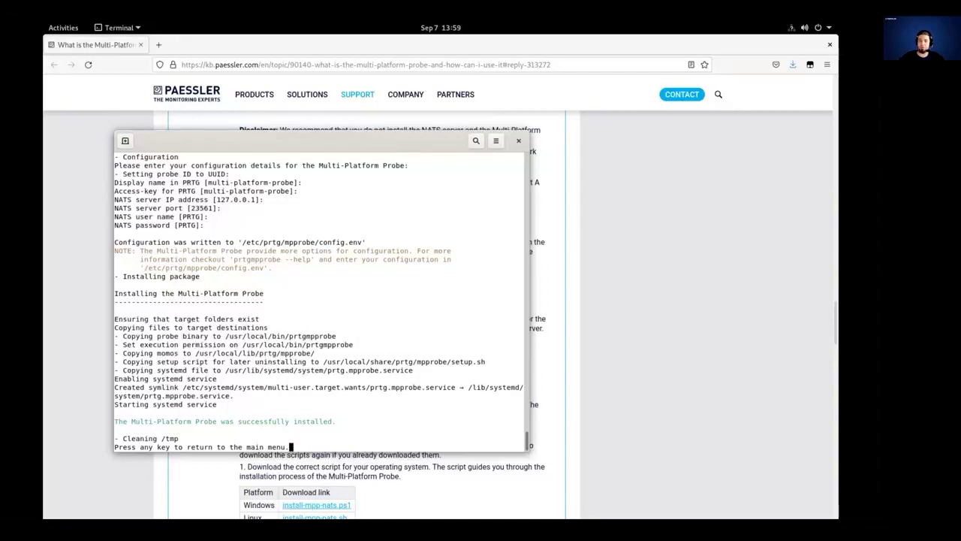
key(Return)
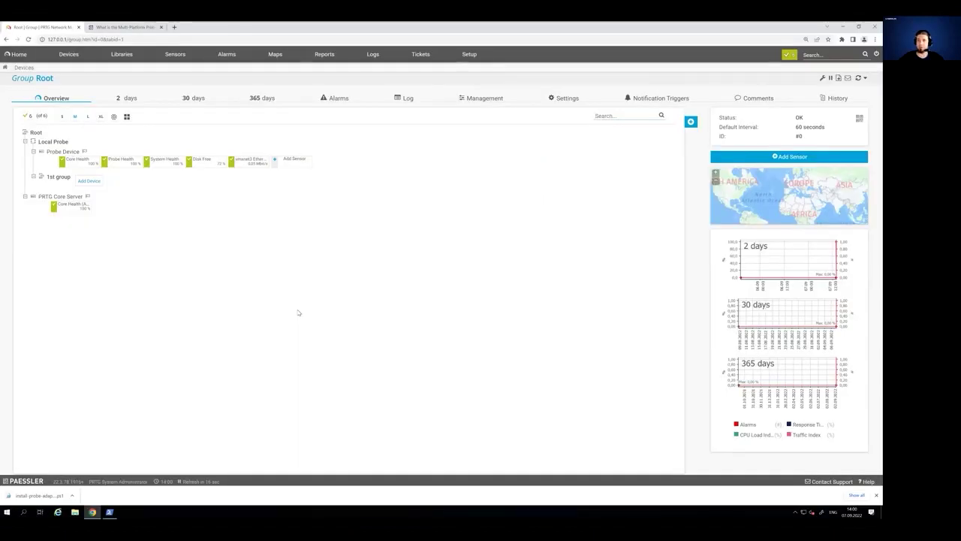
Add the Multi-Platform Probe's access key to the Access Keys in Core & Probes settings and save.
click(469, 54)
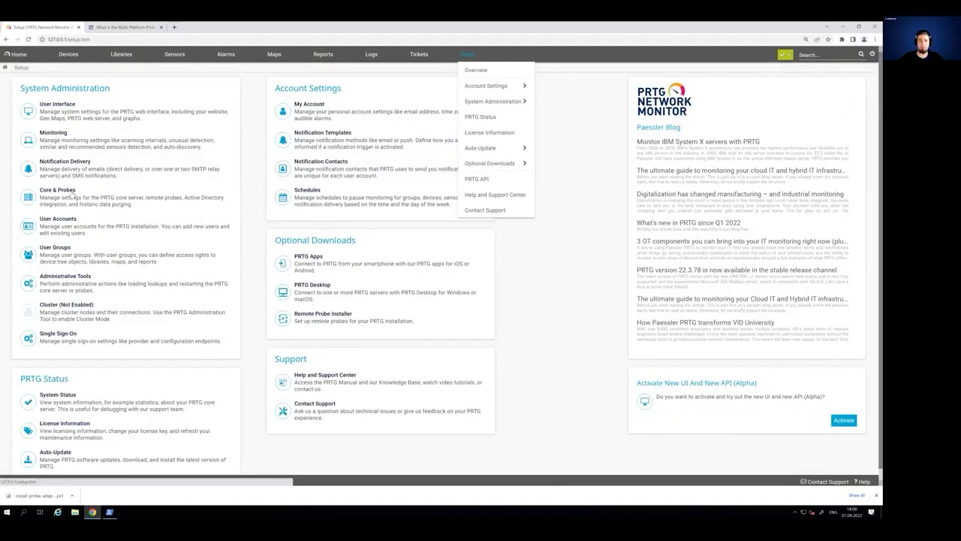
click(57, 190)
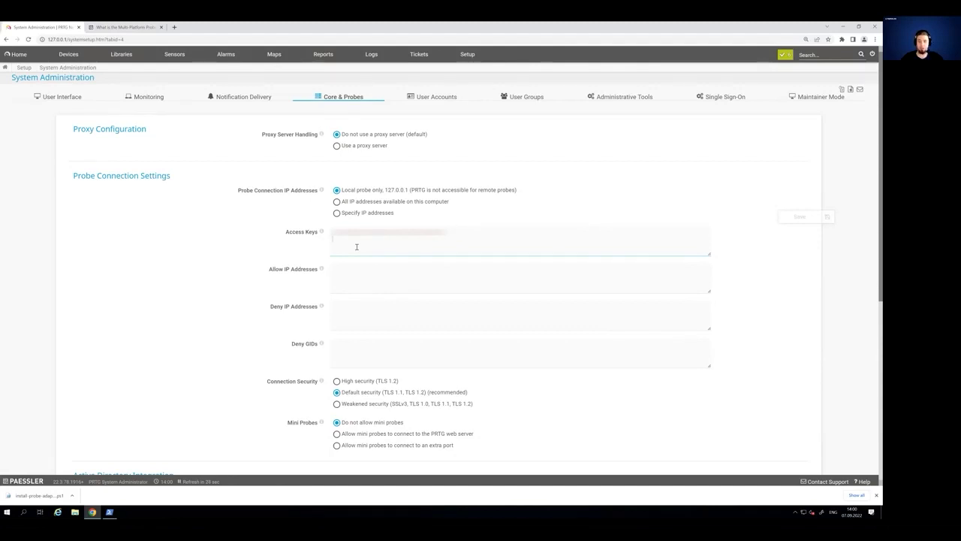
text(ju)
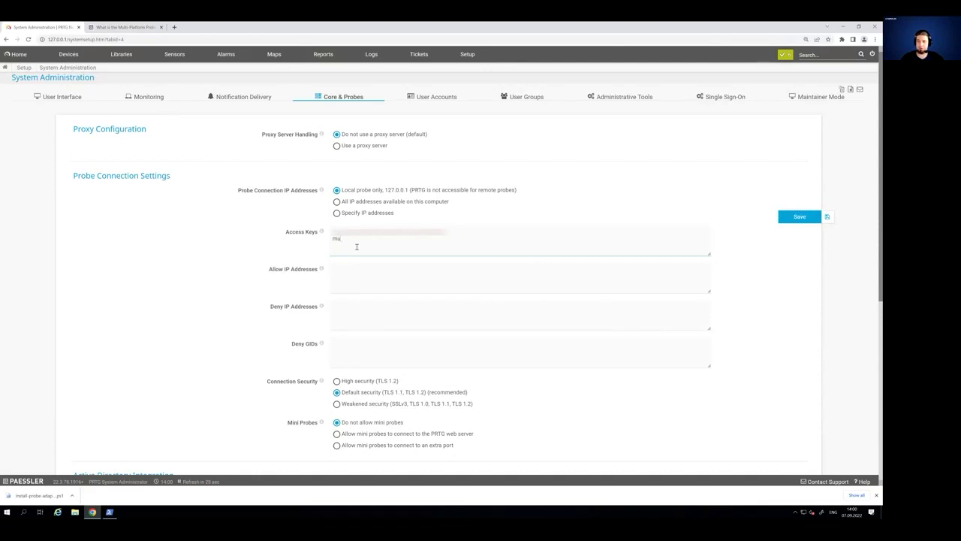
text(lti-platform-probe)
click(789, 219)
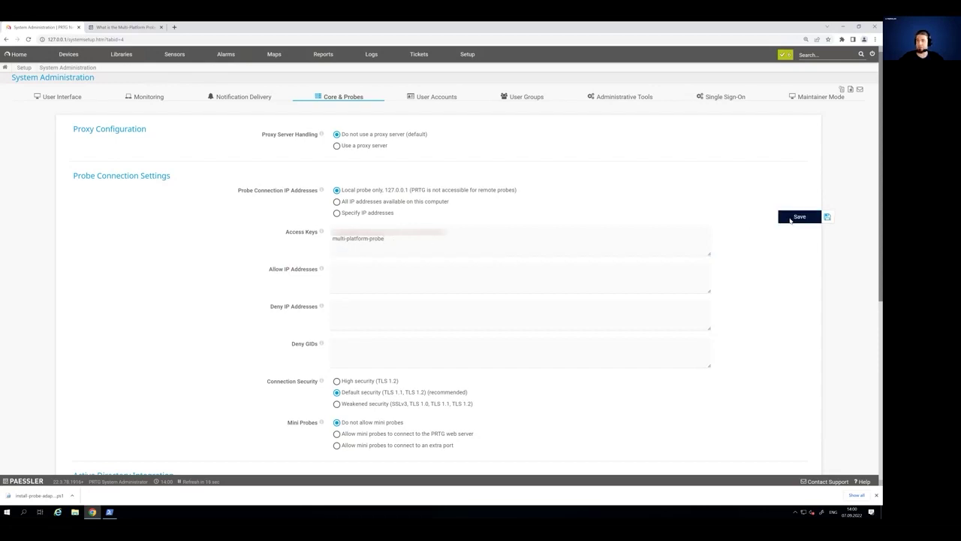
Restart the PRTG Core Server Service from System Administration's Administrative Tools.
click(466, 53)
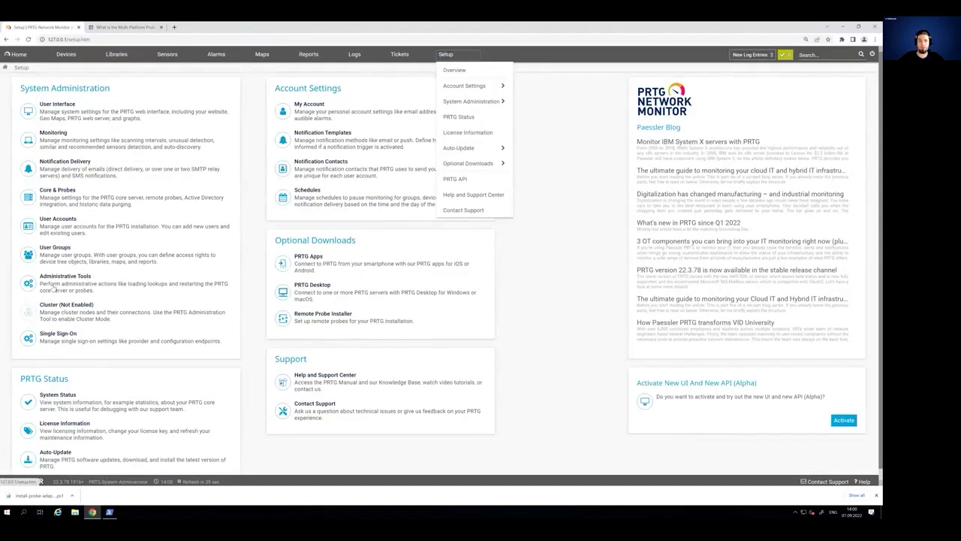
click(160, 300)
drag(507, 215, 591, 214)
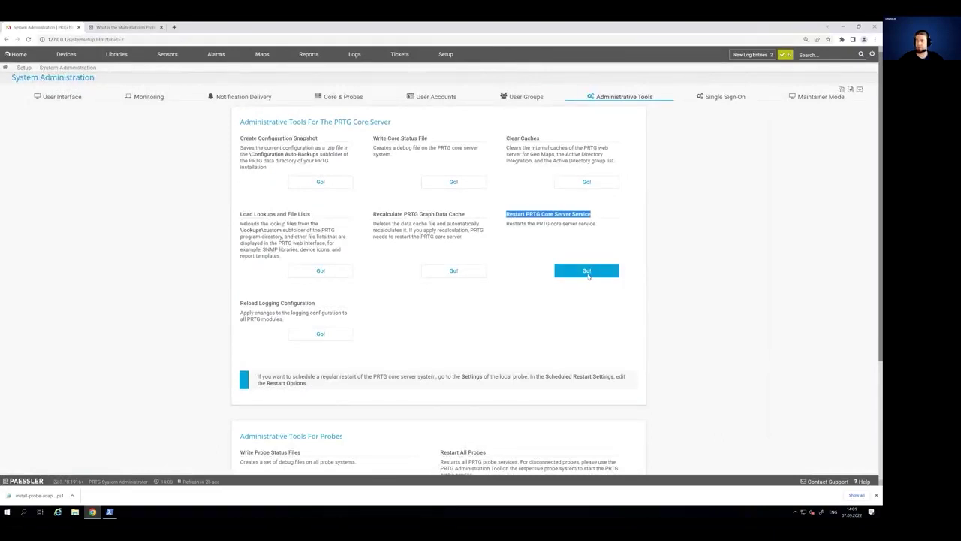
click(586, 272)
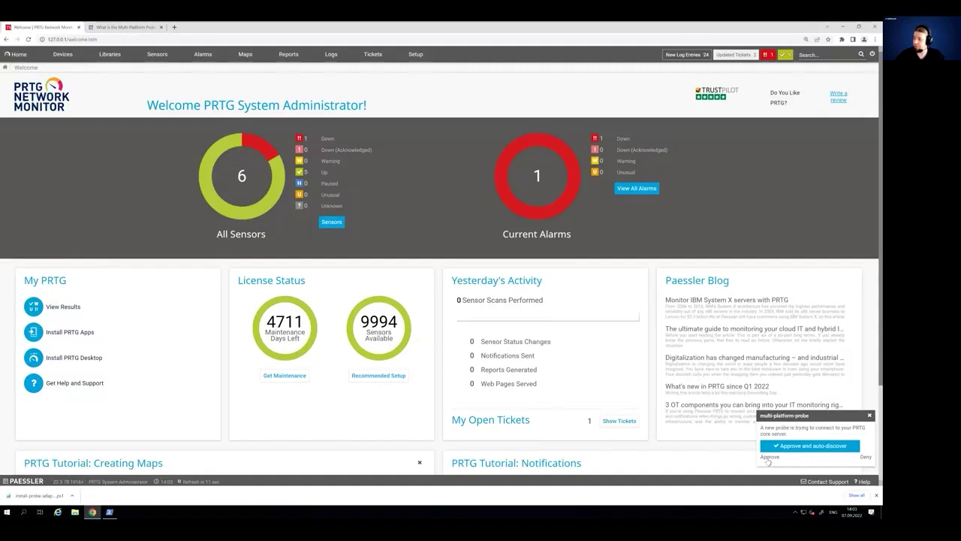
Approve the multi-platform-probe, add a default Ping sensor to its Probe Device, and refresh the sensor's page.
click(769, 457)
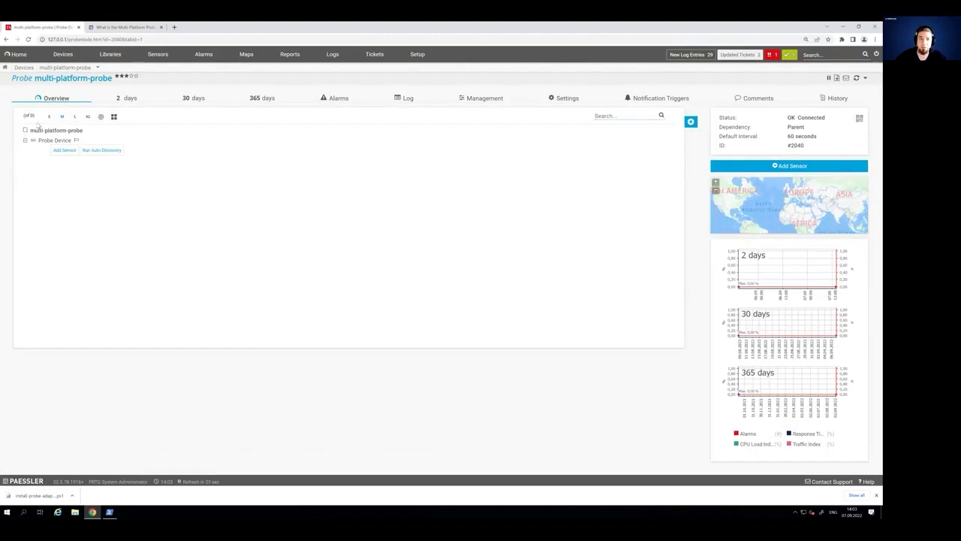
click(65, 151)
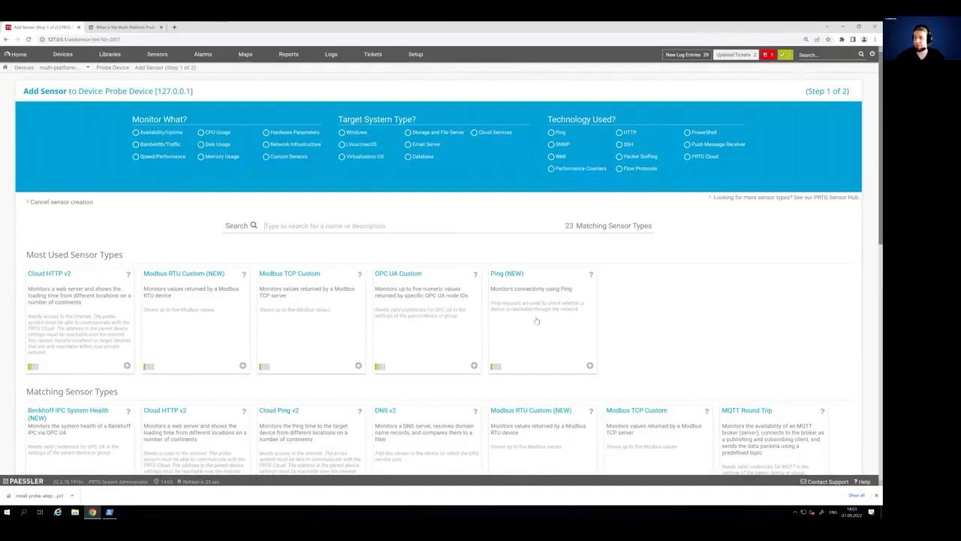
click(536, 320)
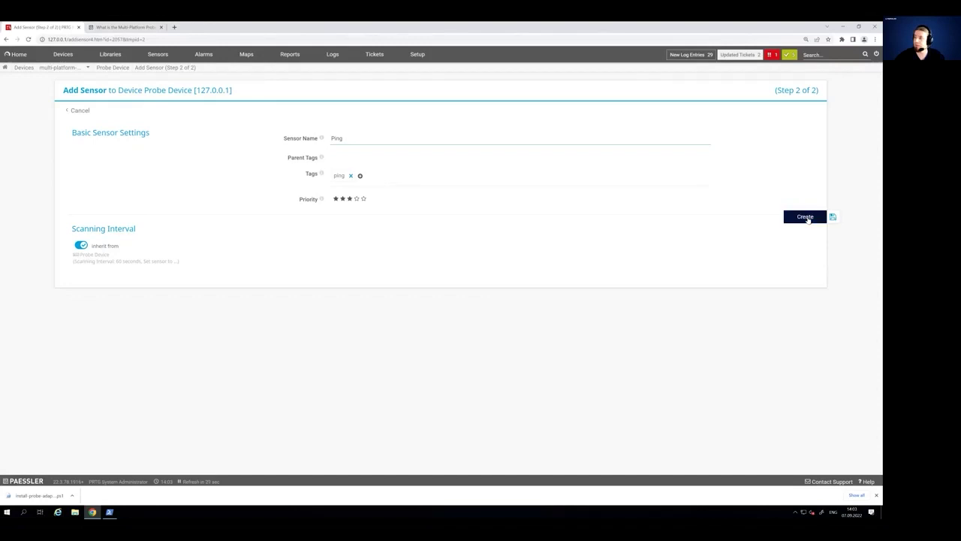
click(807, 219)
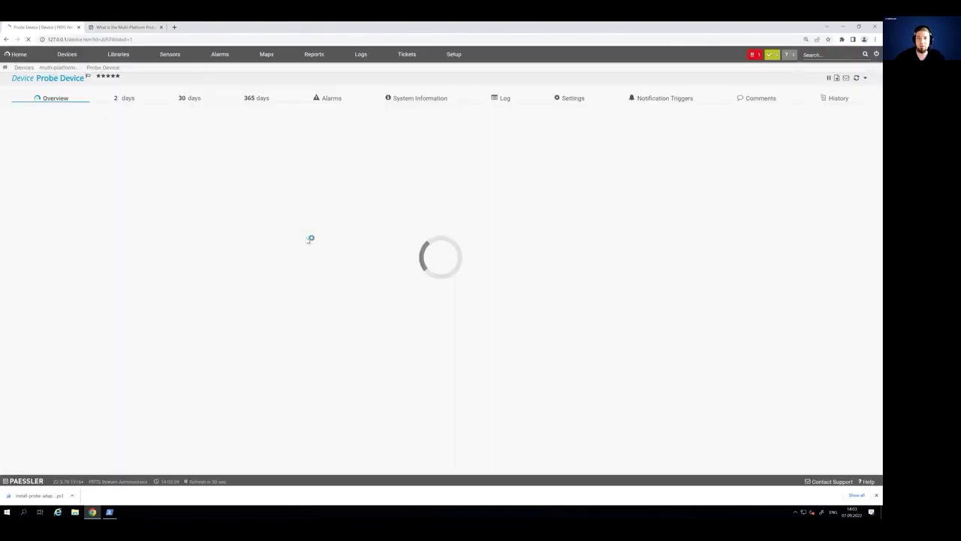
click(78, 195)
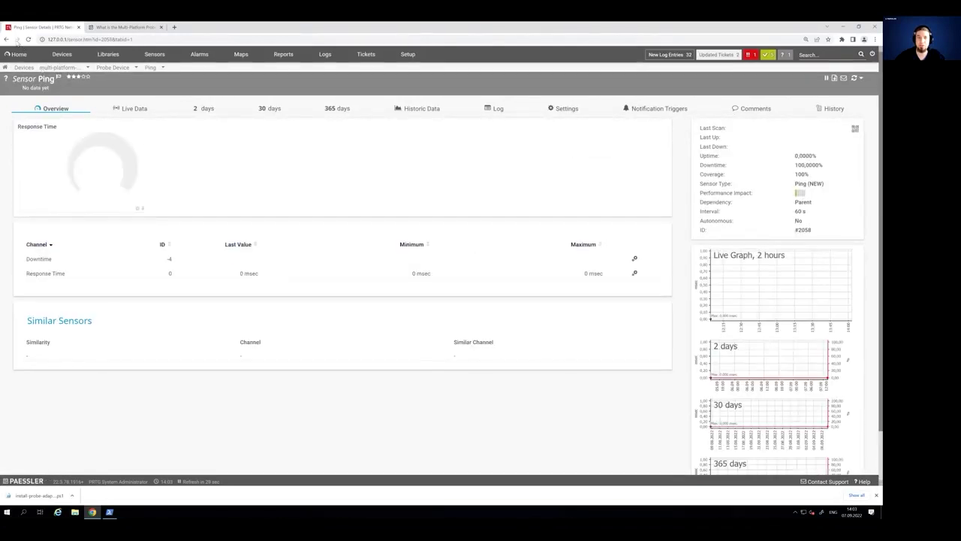
click(28, 39)
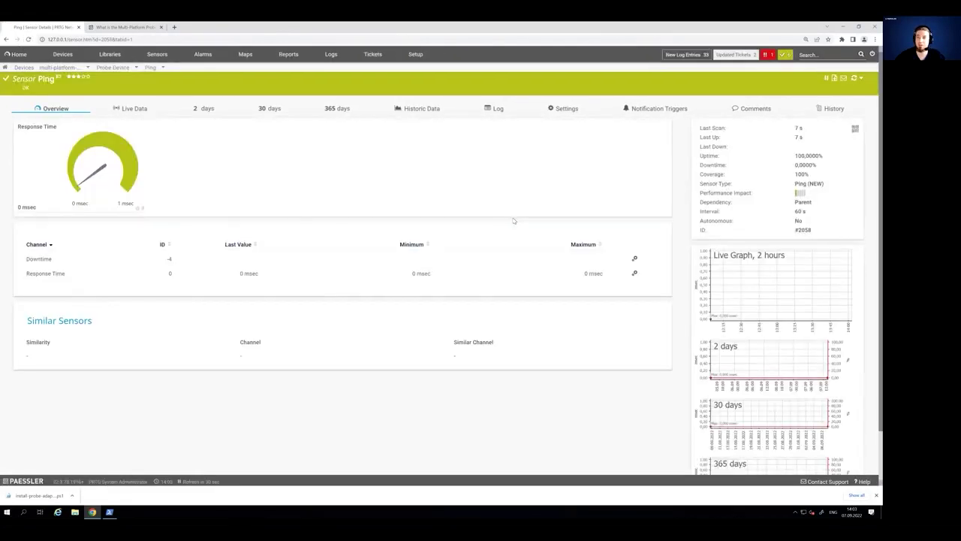